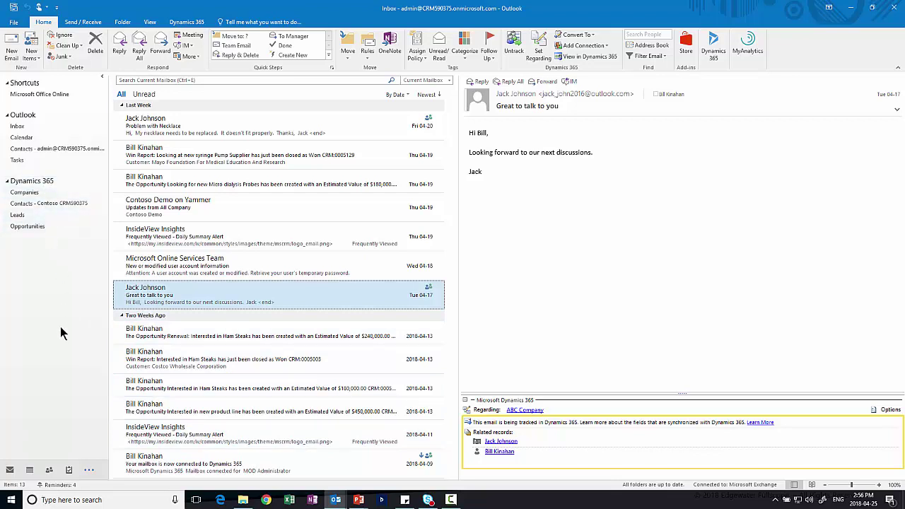
{"action": "left_click", "coordinate": [89, 470]}
{"action": "left_click", "coordinate": [120, 440]}
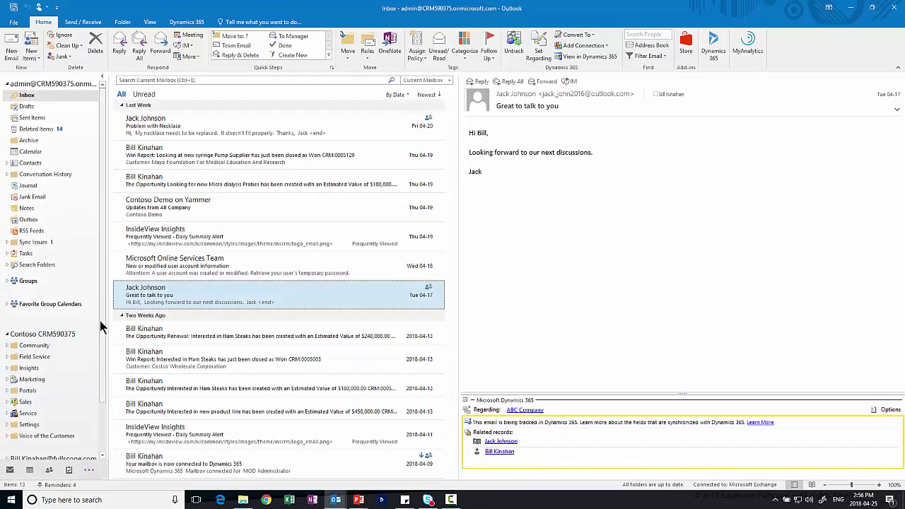
{"action": "scroll", "coordinate": [101, 374], "scroll_direction": "down", "scroll_amount": 2}
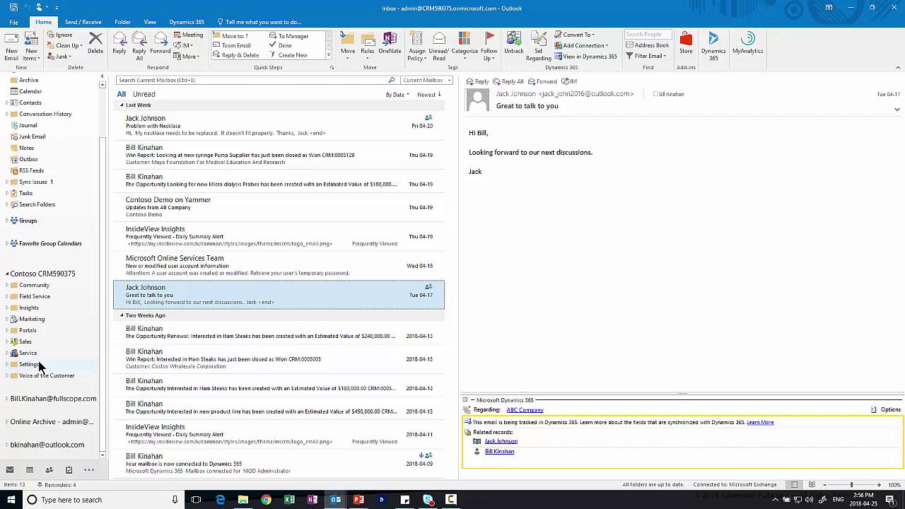
{"action": "left_click", "coordinate": [88, 470]}
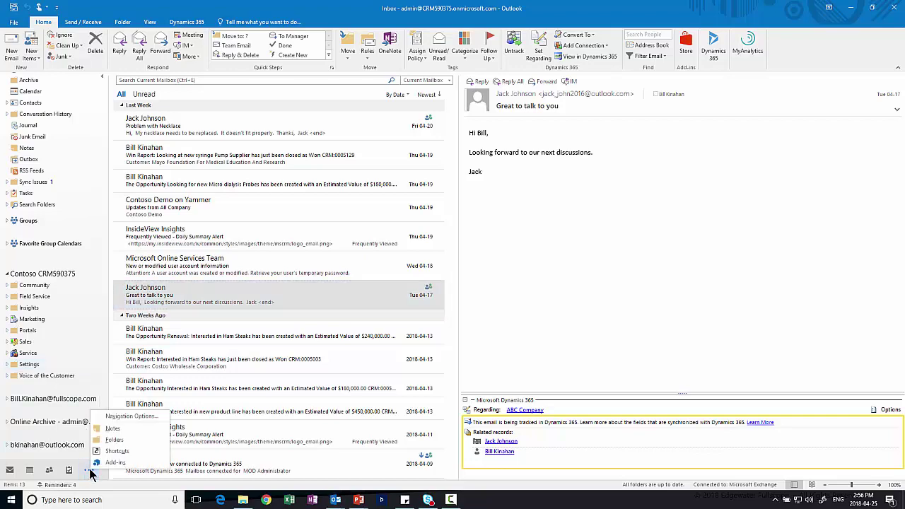
{"action": "left_click", "coordinate": [107, 451]}
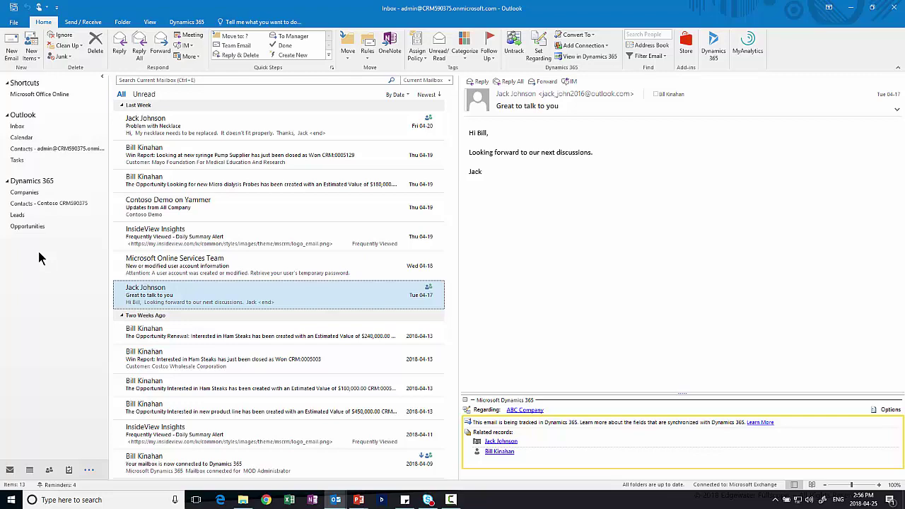
- Show the Dynamics 365 Companies list and open ABC Company's record in Dynamics, then close it
{"action": "left_click", "coordinate": [24, 195]}
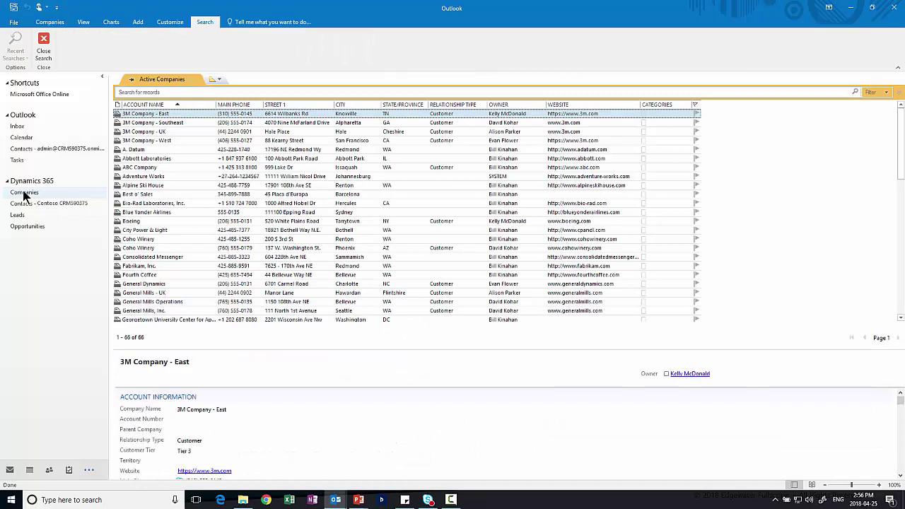
{"action": "left_click", "coordinate": [142, 167]}
{"action": "double_click", "coordinate": [142, 169]}
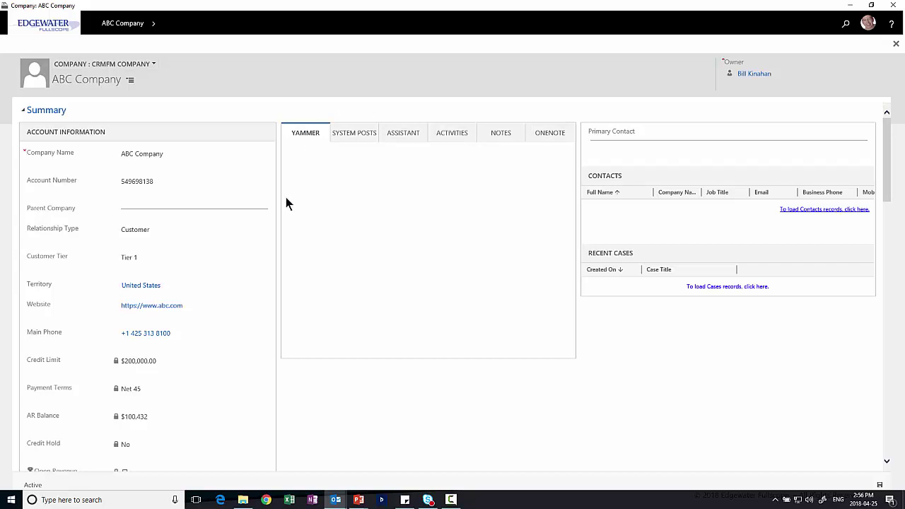
{"action": "left_click", "coordinate": [894, 5]}
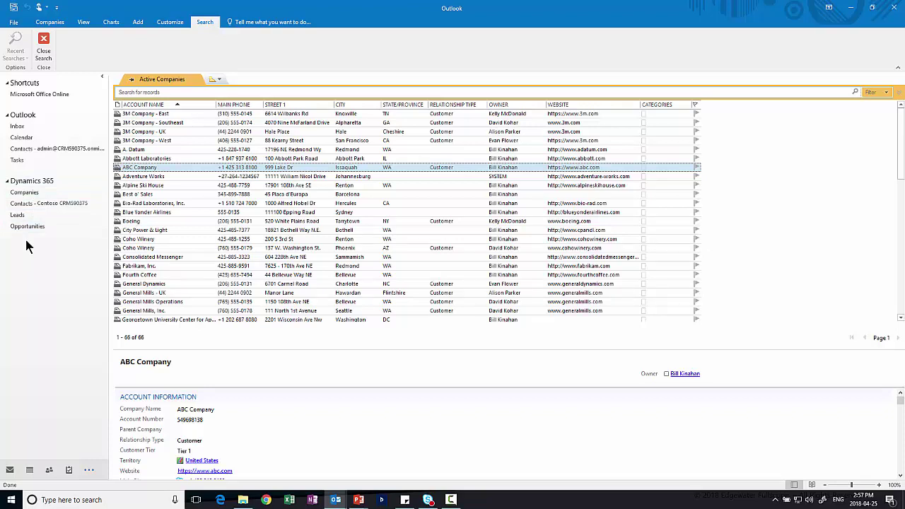
- Go back to the Inbox and close the 'Great to talk to you' email's Dynamics 365 record
{"action": "left_click", "coordinate": [19, 126]}
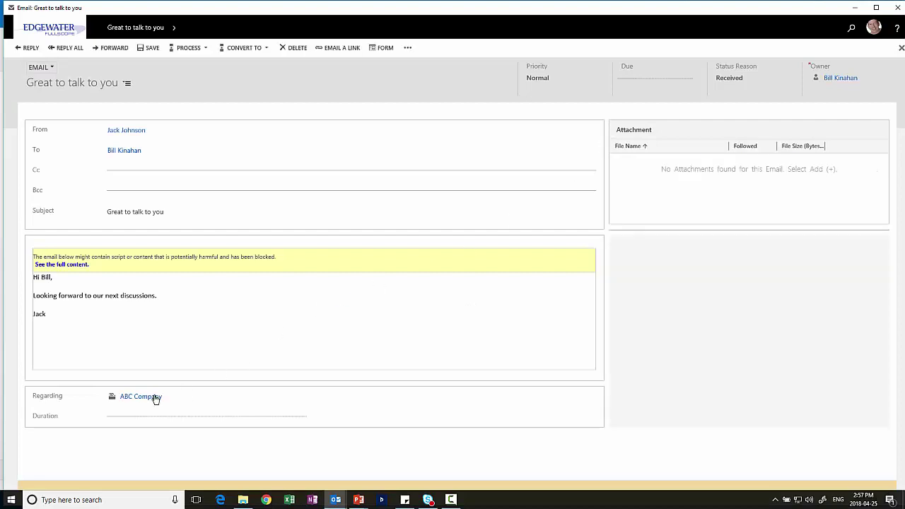
{"action": "left_click", "coordinate": [897, 7]}
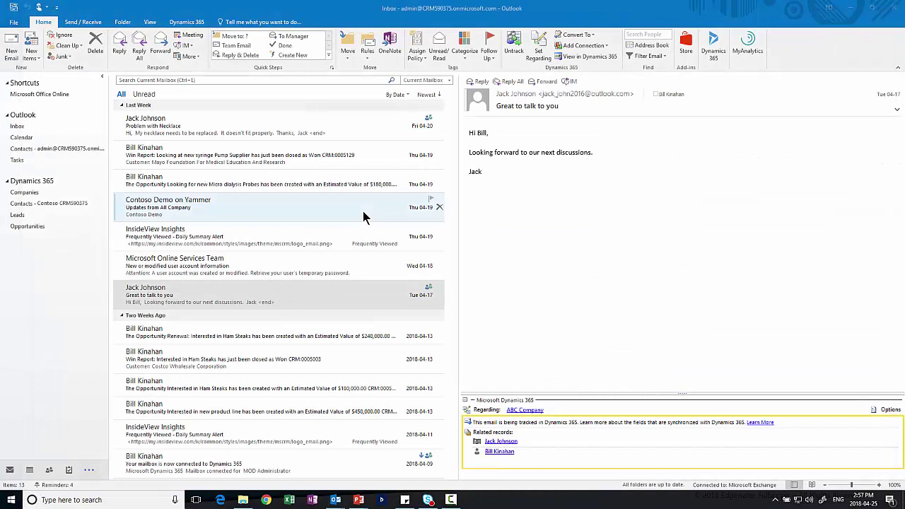
- Set the Win Report email regarding ABC Company, found by searching 'ABC' in Lookup Record
{"action": "left_click", "coordinate": [265, 205]}
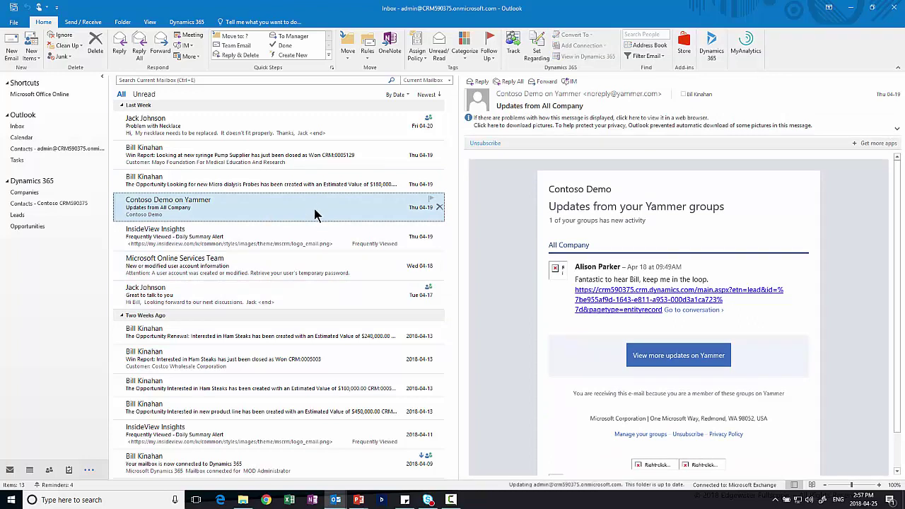
{"action": "left_click", "coordinate": [260, 160]}
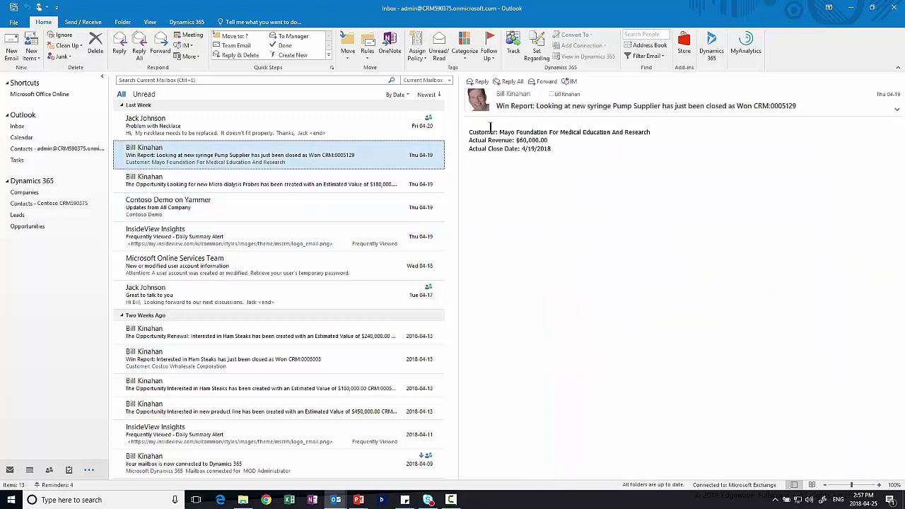
{"action": "left_click", "coordinate": [541, 53]}
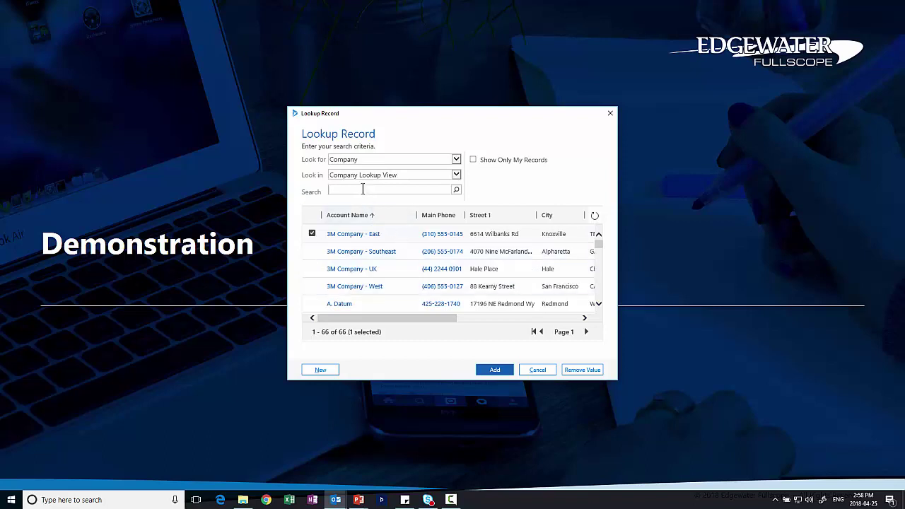
{"action": "type", "text": "ABC"}
{"action": "key", "text": "Return"}
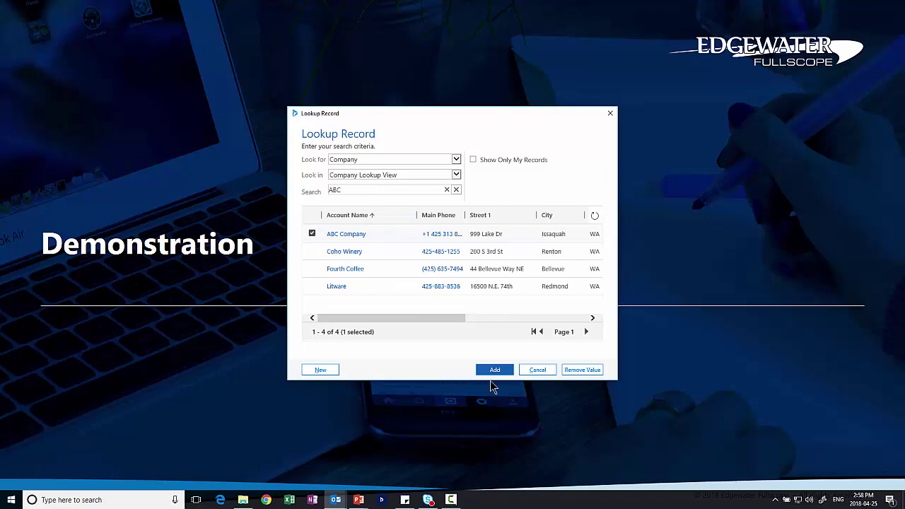
{"action": "left_click", "coordinate": [494, 369]}
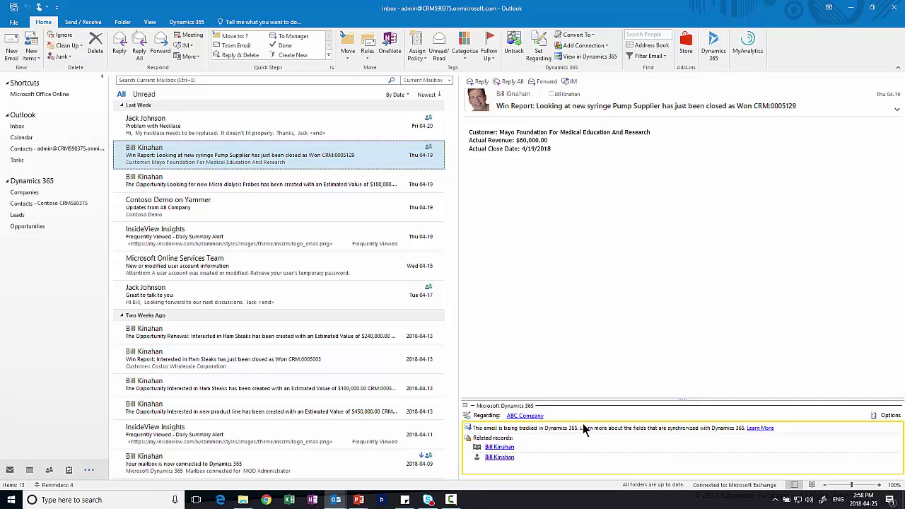
- In the calendar, review the Friday 10 AM 'Meet with Jack' appointment's Dynamics 365 pane, then close it
{"action": "left_click", "coordinate": [36, 137]}
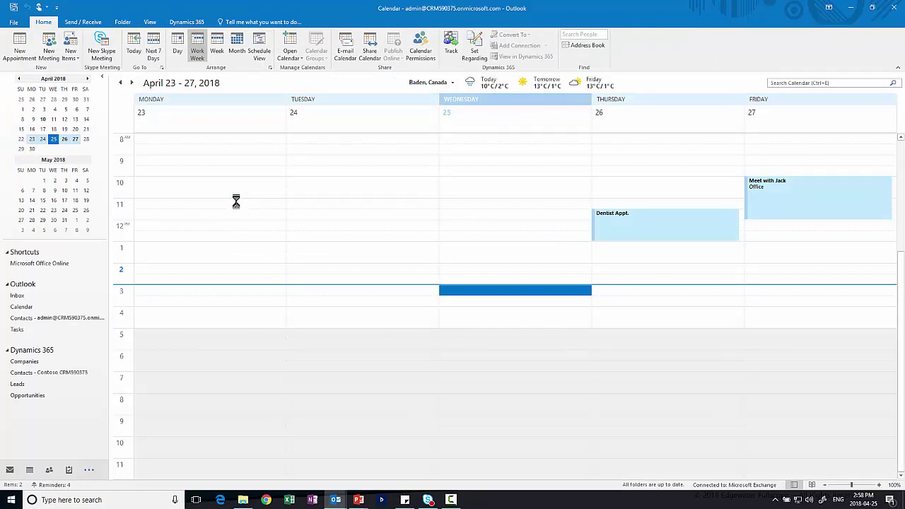
{"action": "left_click", "coordinate": [631, 233]}
{"action": "mouse_move", "coordinate": [631, 233]}
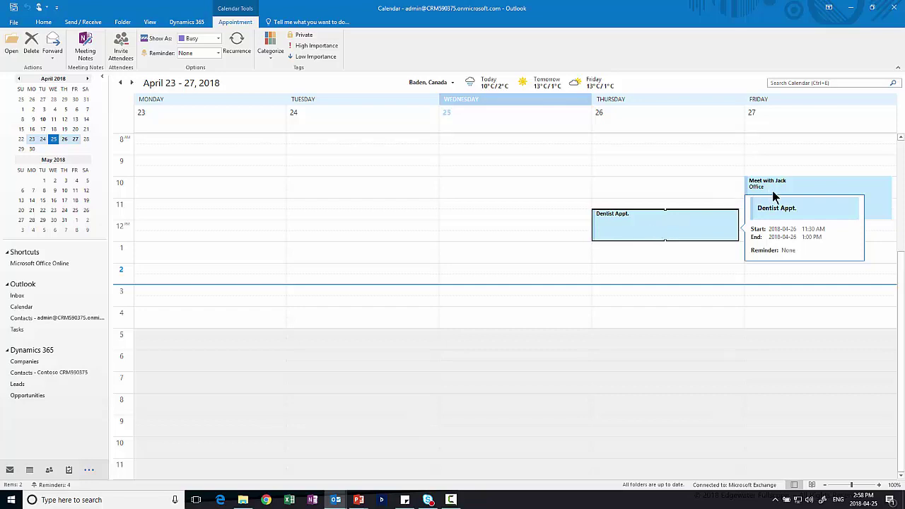
{"action": "left_click", "coordinate": [791, 193]}
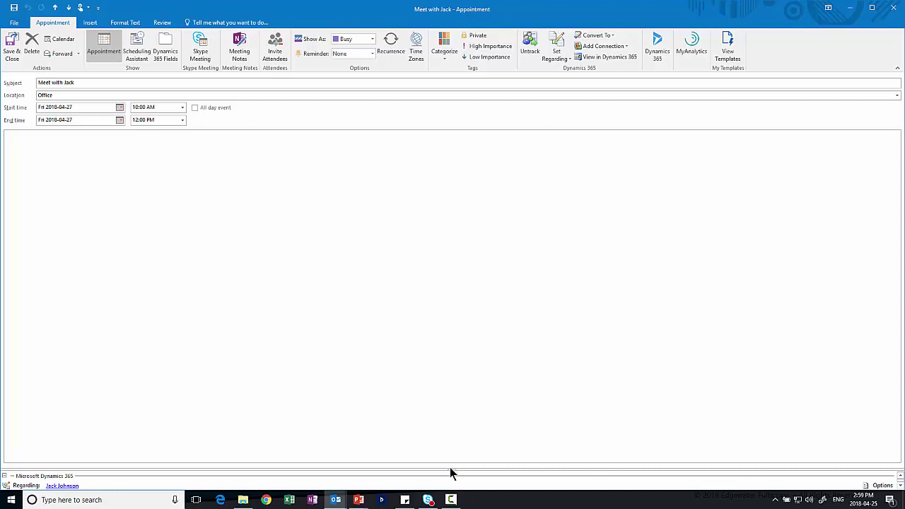
{"action": "left_click_drag", "start_coordinate": [450, 468], "coordinate": [460, 404]}
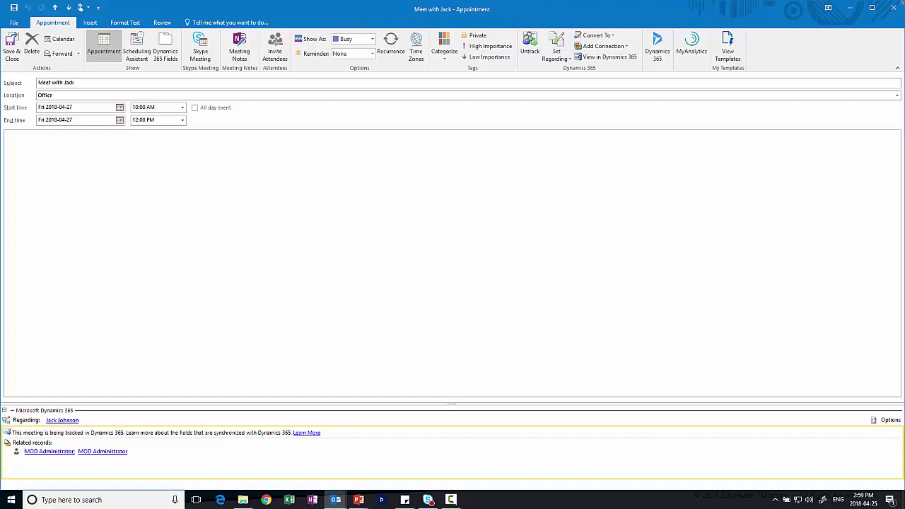
{"action": "left_click", "coordinate": [890, 7]}
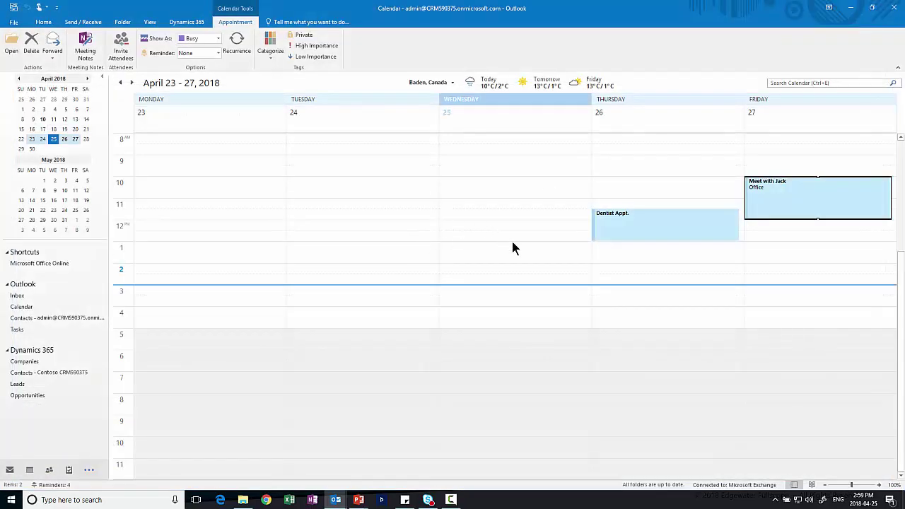
- Create a Thursday afternoon appointment 'Meet again with ABC' at Office ending at 4:30 PM
{"action": "right_click", "coordinate": [644, 305]}
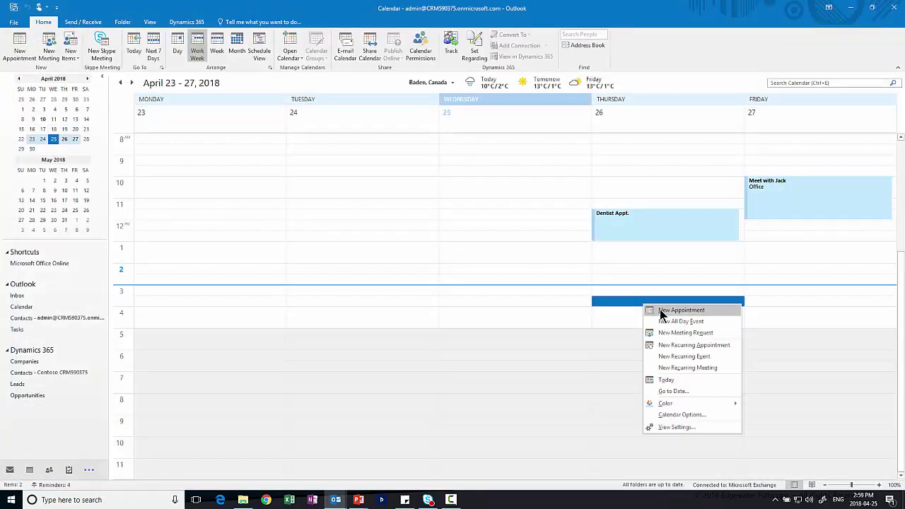
{"action": "left_click", "coordinate": [659, 308]}
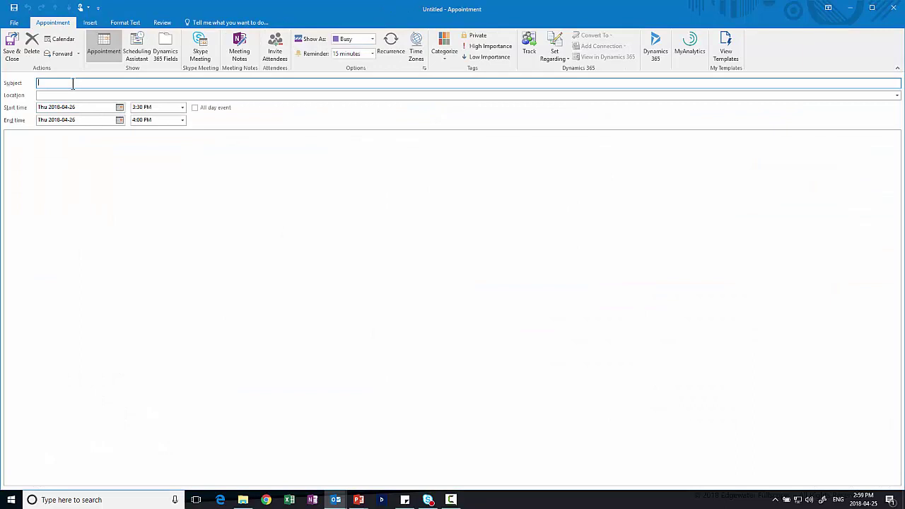
{"action": "type", "text": "Meet again with ABC"}
{"action": "left_click", "coordinate": [61, 94]}
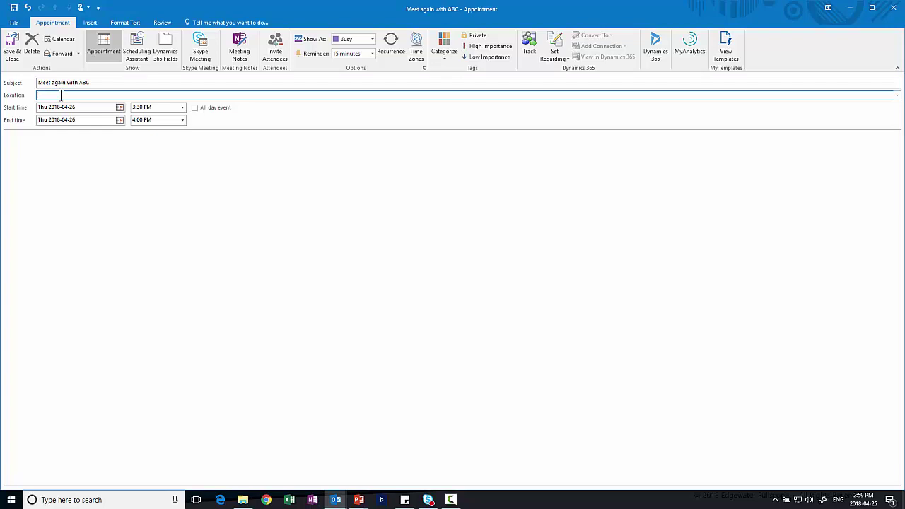
{"action": "type", "text": "Office"}
{"action": "left_click", "coordinate": [183, 119]}
{"action": "left_click", "coordinate": [161, 147]}
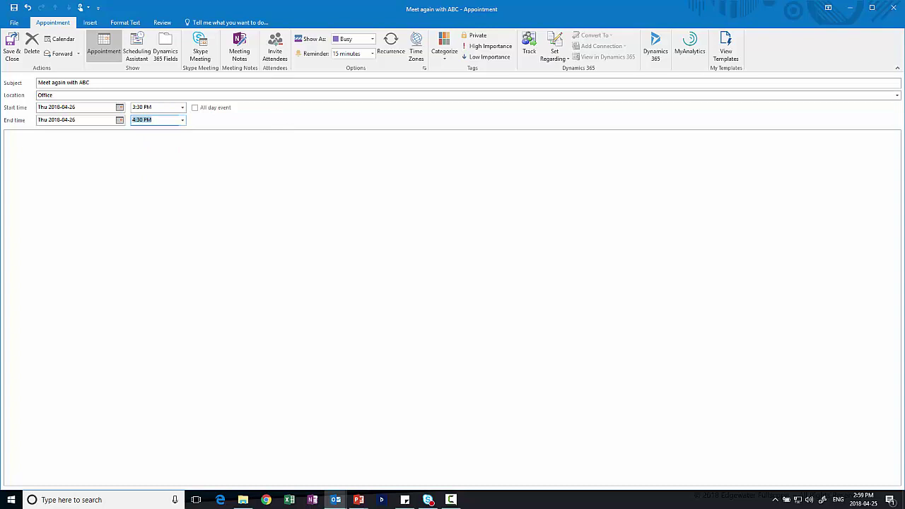
- Set the appointment regarding ABC Company and save and close it
{"action": "left_click", "coordinate": [557, 60]}
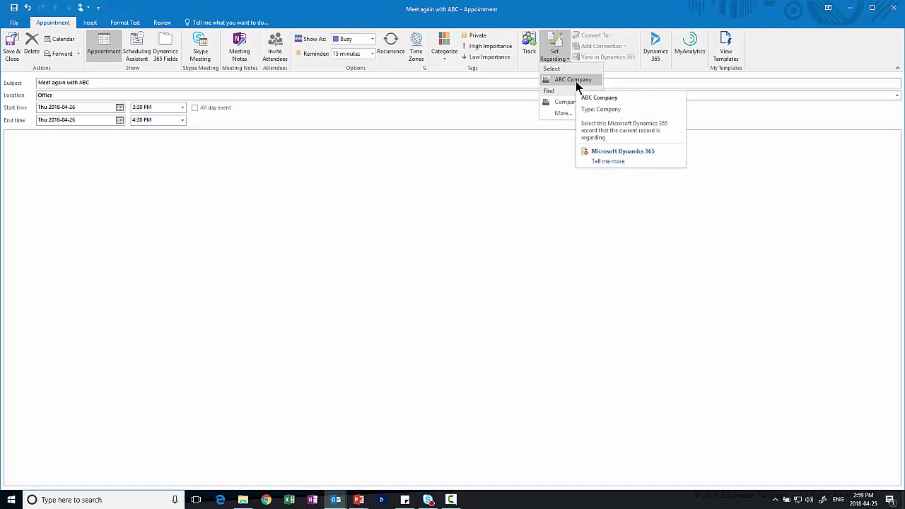
{"action": "left_click", "coordinate": [575, 81]}
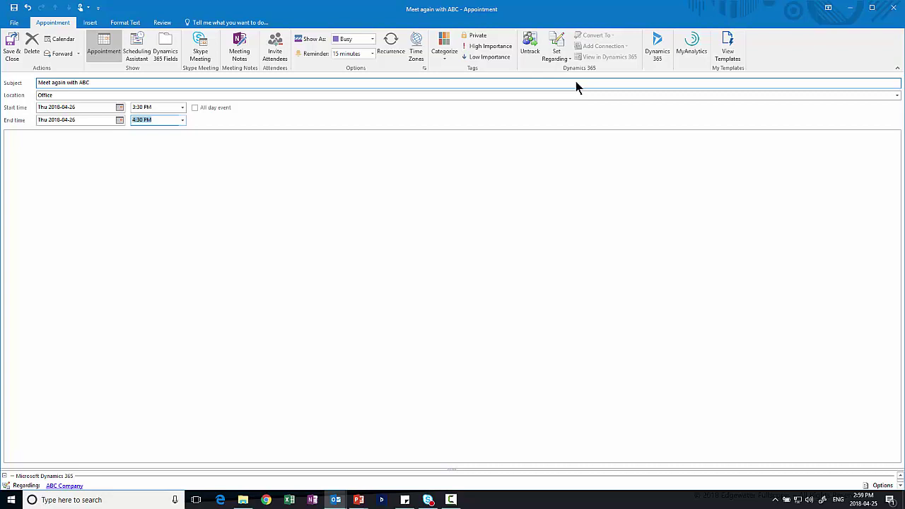
{"action": "left_click", "coordinate": [15, 53]}
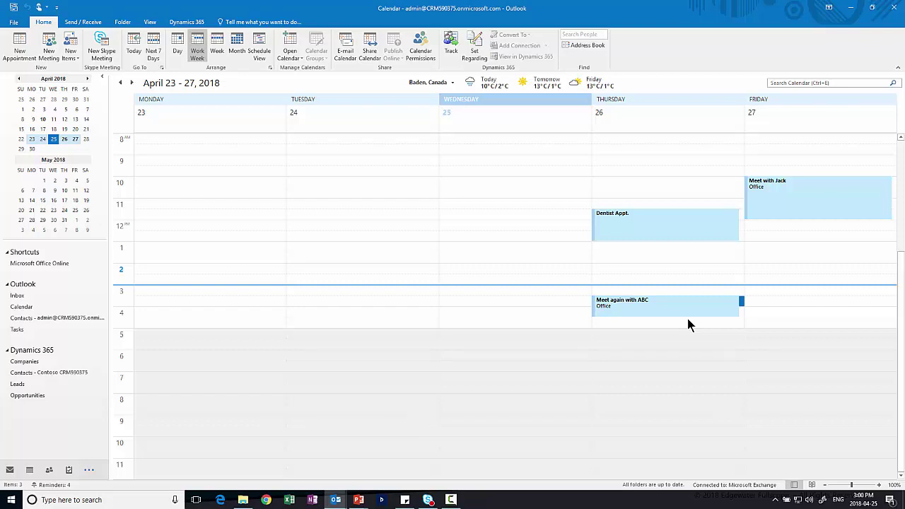
- Search Contacts for the ABC Company purchasing manager by name and view their Dynamics 365 record
{"action": "left_click", "coordinate": [31, 315]}
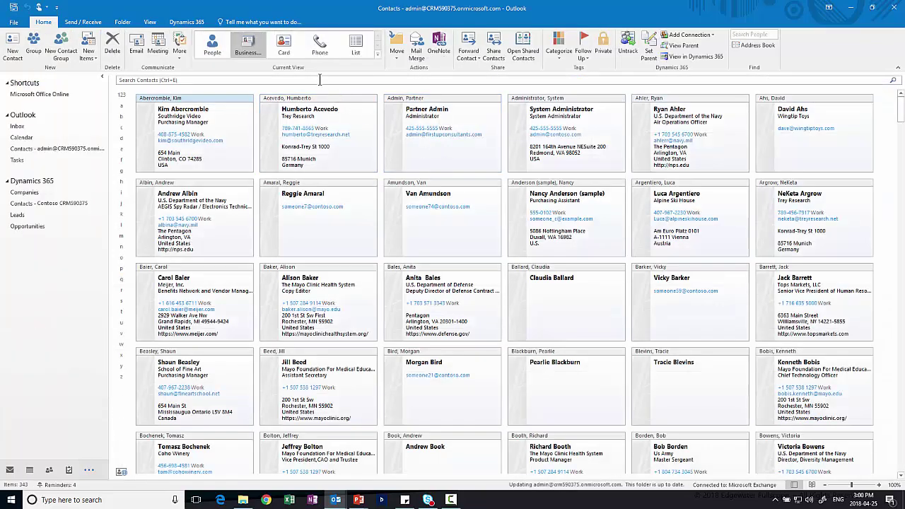
{"action": "left_click", "coordinate": [320, 80]}
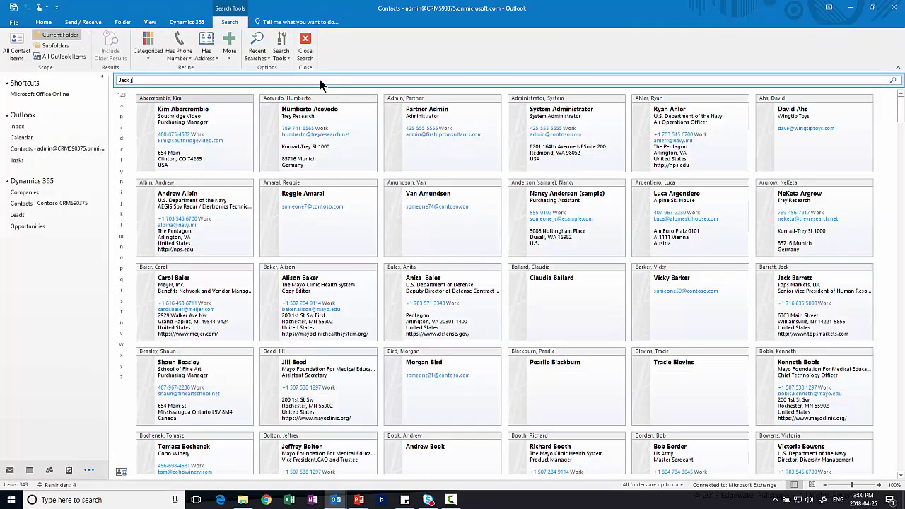
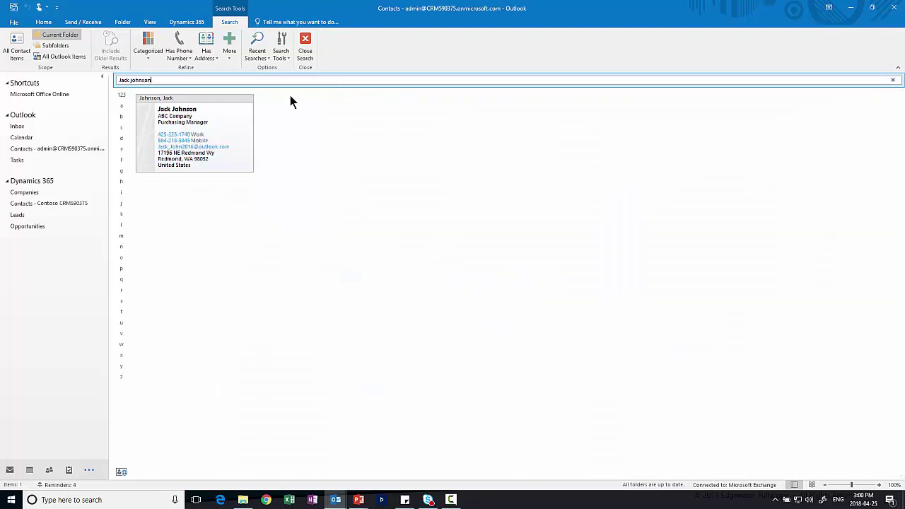
{"action": "left_click", "coordinate": [163, 108]}
{"action": "double_click", "coordinate": [238, 133]}
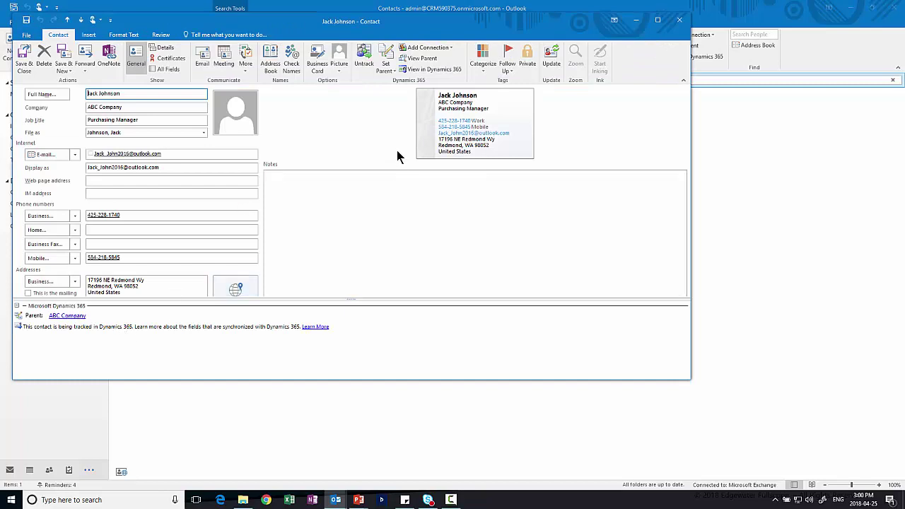
{"action": "left_click", "coordinate": [425, 70]}
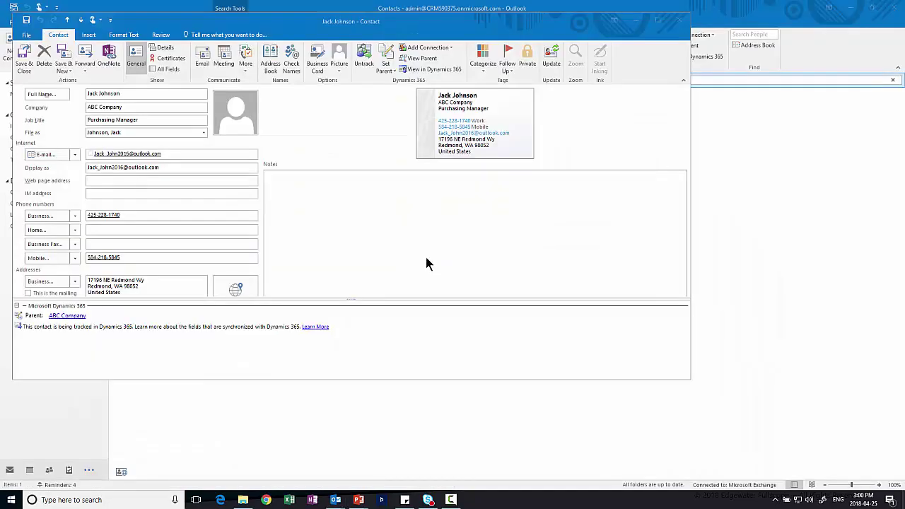
{"action": "left_click", "coordinate": [681, 22]}
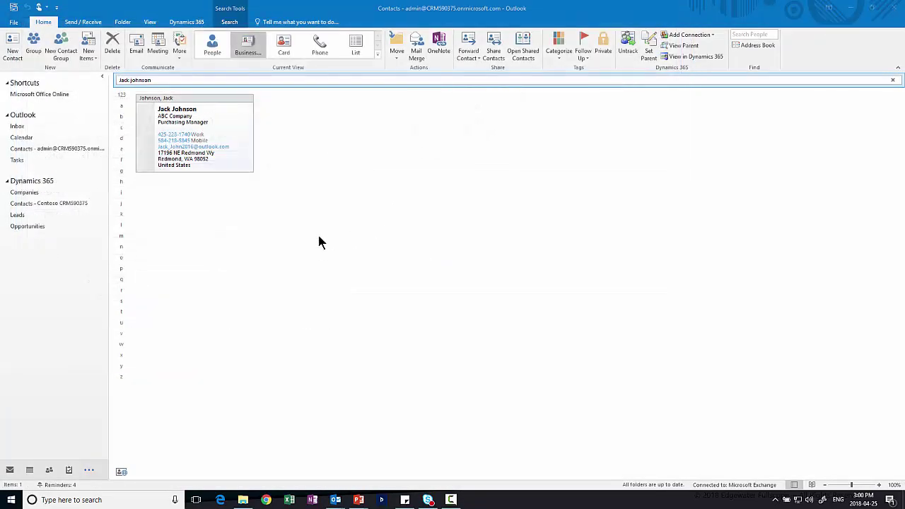
- Show the Tasks folder with its 170 follow-up and warranty tasks
{"action": "left_click", "coordinate": [36, 160]}
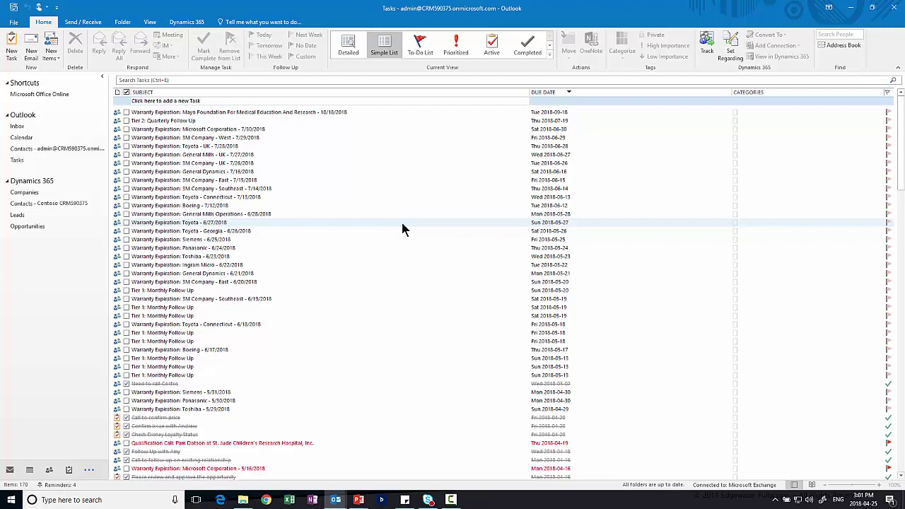
- Return to the Inbox and show the Dynamics 365 ribbon for the 'Problem with Necklace' email
{"action": "left_click", "coordinate": [26, 129]}
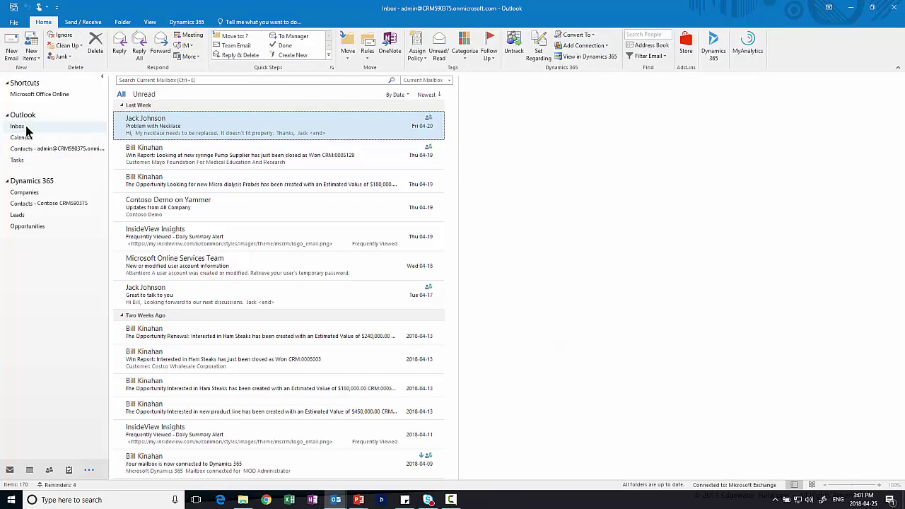
{"action": "left_click", "coordinate": [186, 23]}
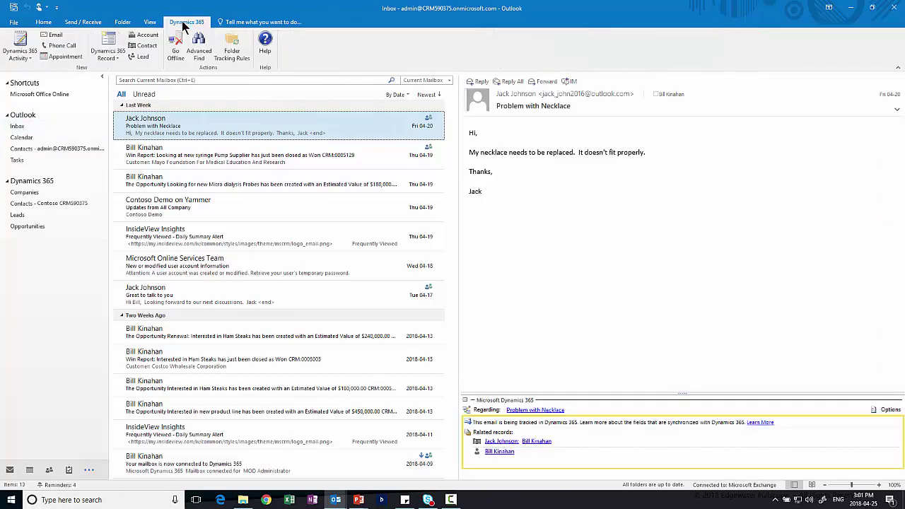